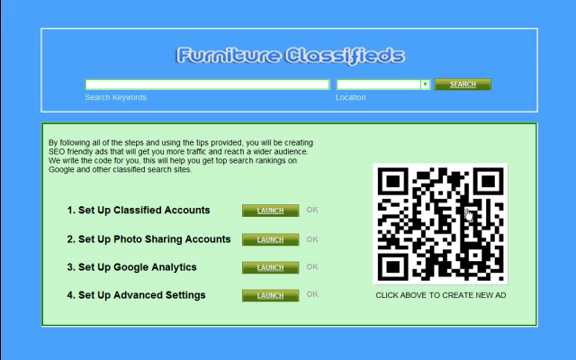
# - Start a new ad and confirm the Create New Title dialog so the Google frame loads
pyautogui.click(467, 212)
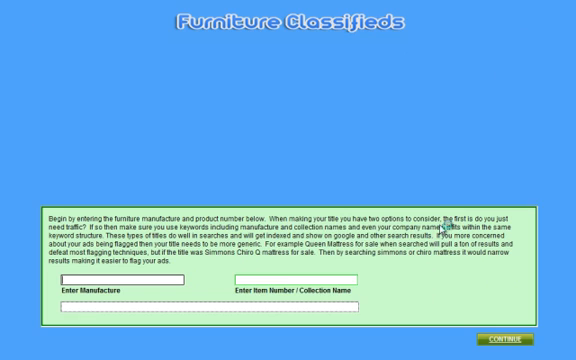
pyautogui.click(420, 288)
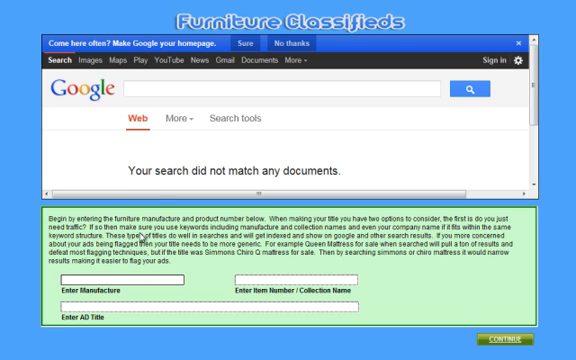
# - Enter Ashley Furniture as manufacturer, North Shore as collection, and begin the ad title
pyautogui.click(133, 280)
pyautogui.write('Ash')
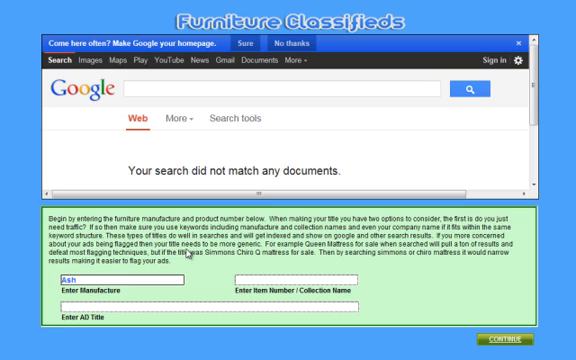
pyautogui.write('ley Fu')
pyautogui.write('rn')
pyautogui.write('iture')
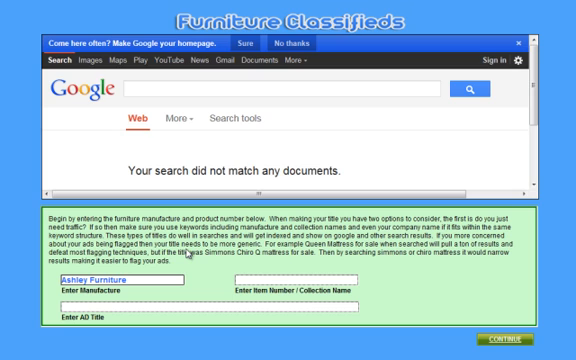
pyautogui.press('Tab')
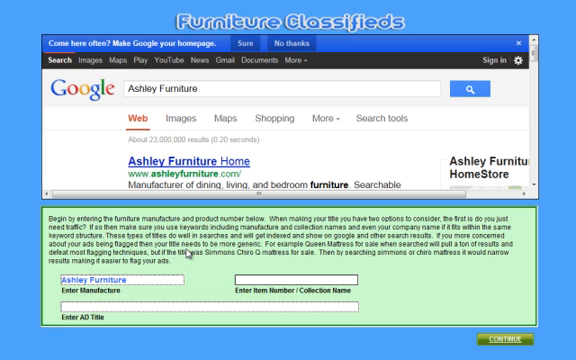
pyautogui.write('North S')
pyautogui.write('ho')
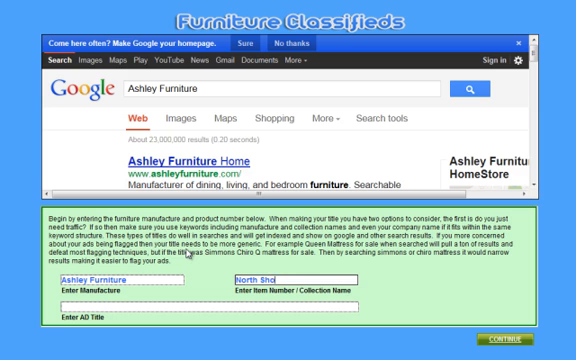
pyautogui.write('re')
pyautogui.press('Tab')
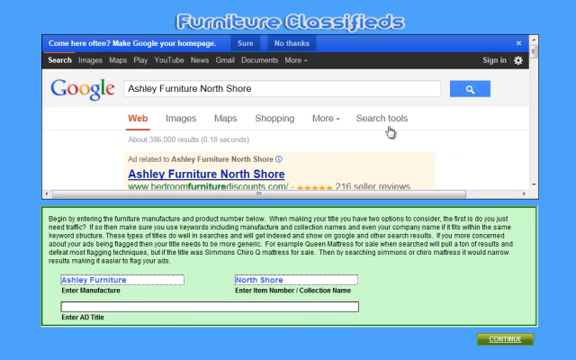
pyautogui.moveTo(533, 46)
pyautogui.mouseDown()
pyautogui.moveTo(533, 170)
pyautogui.moveTo(533, 46)
pyautogui.mouseUp()
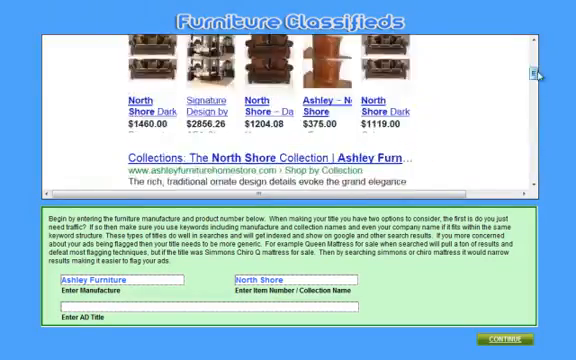
pyautogui.click(305, 307)
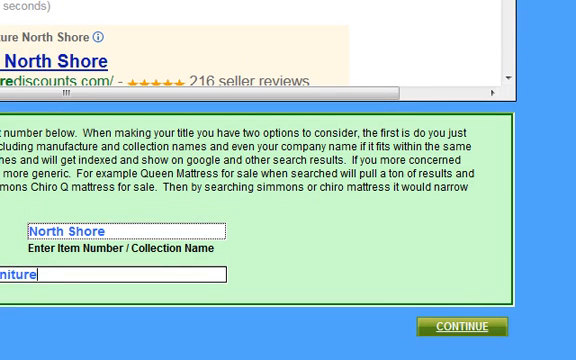
# - Move to pricing and enter a sales price of 3,598.00 after checking similar pieces
pyautogui.click(462, 327)
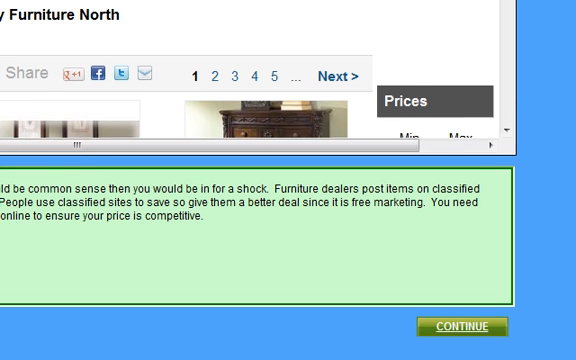
pyautogui.moveTo(508, 130); pyautogui.dragTo(508, 88)
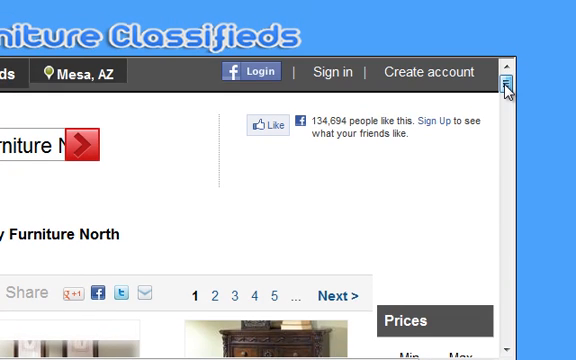
pyautogui.moveTo(508, 88); pyautogui.dragTo(508, 92)
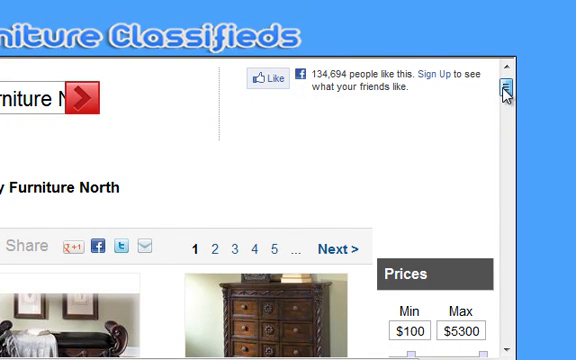
pyautogui.moveTo(508, 90); pyautogui.dragTo(506, 124)
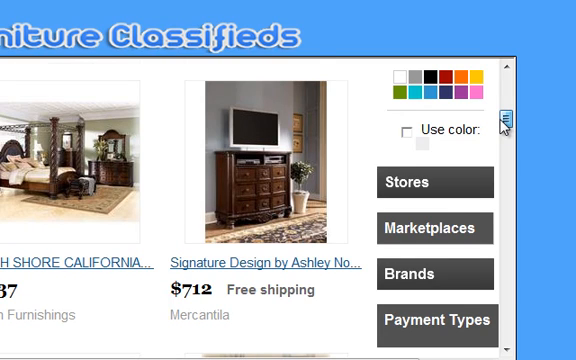
pyautogui.moveTo(506, 124)
pyautogui.mouseDown()
pyautogui.moveTo(506, 156)
pyautogui.moveTo(506, 122)
pyautogui.mouseUp()
pyautogui.moveTo(506, 118); pyautogui.dragTo(508, 182)
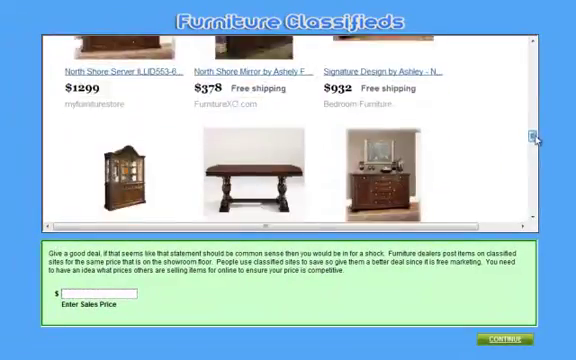
pyautogui.moveTo(534, 140); pyautogui.dragTo(538, 172)
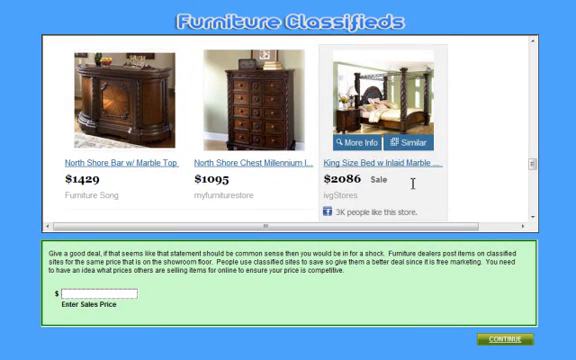
pyautogui.moveTo(533, 160)
pyautogui.mouseDown()
pyautogui.moveTo(533, 168)
pyautogui.moveTo(535, 145)
pyautogui.mouseUp()
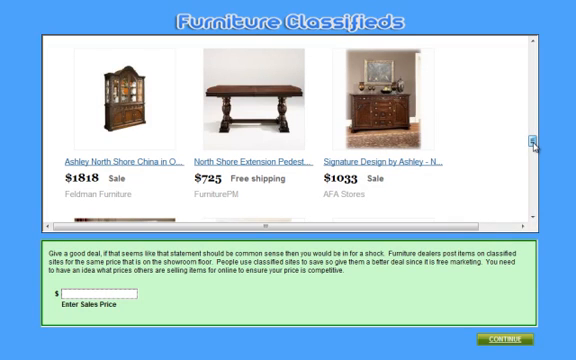
pyautogui.moveTo(535, 146)
pyautogui.mouseDown()
pyautogui.moveTo(533, 62)
pyautogui.moveTo(533, 74)
pyautogui.mouseUp()
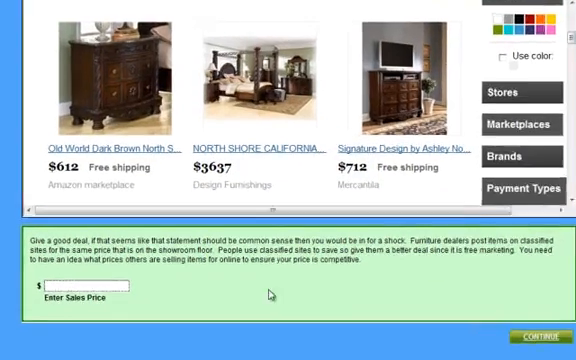
pyautogui.click(88, 287)
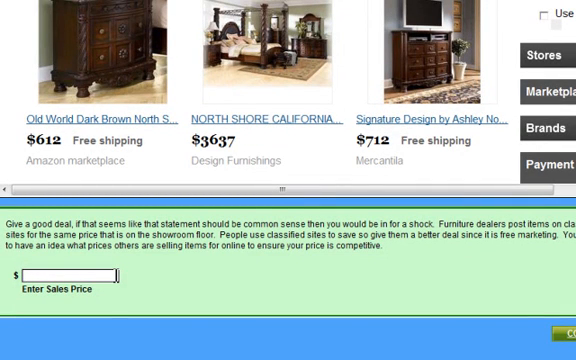
pyautogui.write('3,59')
pyautogui.write('8.00')
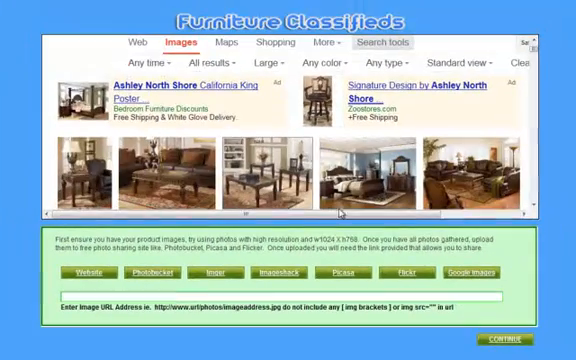
# - Scroll the image results down through pages 3 and 4 to the canopy bed photo
pyautogui.click(533, 205)
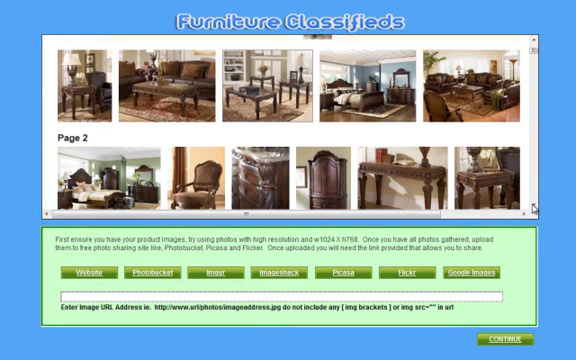
pyautogui.click(534, 206)
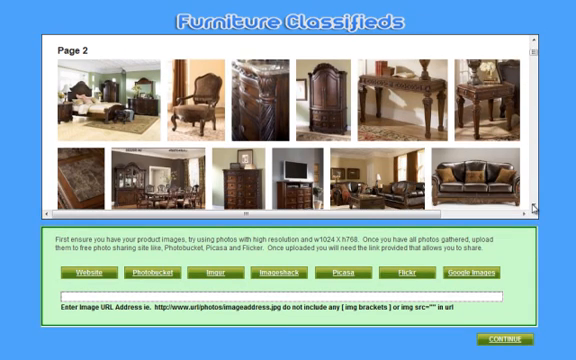
pyautogui.click(534, 206)
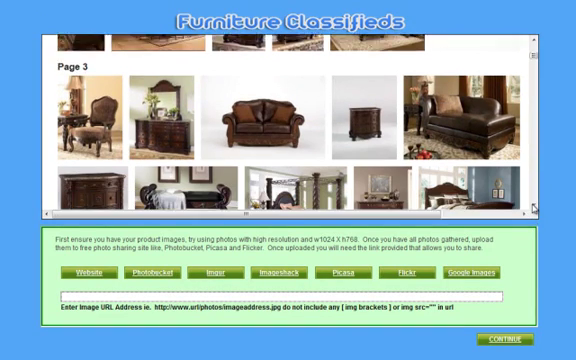
pyautogui.click(534, 206)
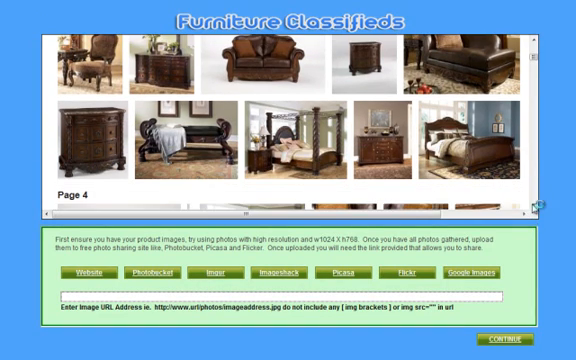
pyautogui.click(534, 206)
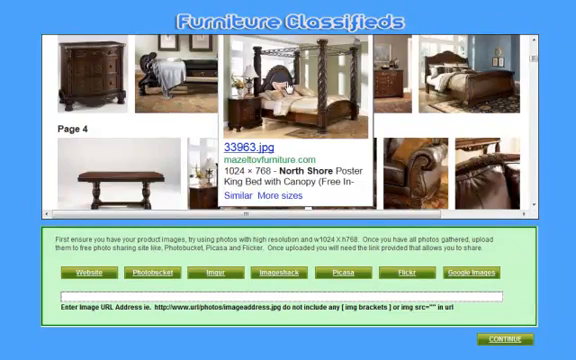
# - Open the full-size North Shore canopy bed photo and view its image properties
pyautogui.click(285, 88)
pyautogui.click(408, 126)
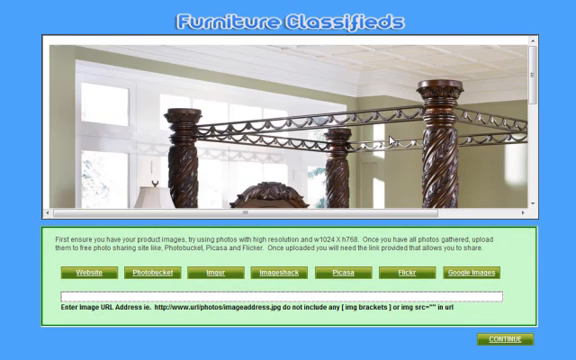
pyautogui.scroll(-5, 365, 128)
pyautogui.scroll(-5, 365, 128)
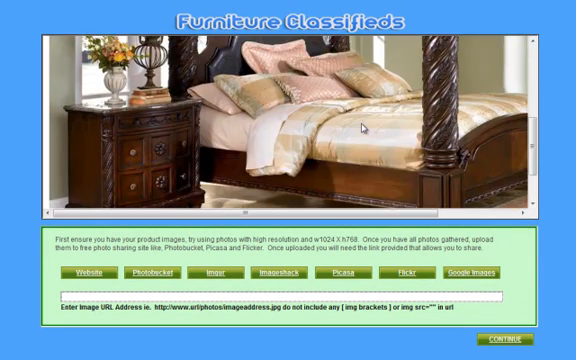
pyautogui.scroll(-3, 365, 128)
pyautogui.scroll(10, 365, 128)
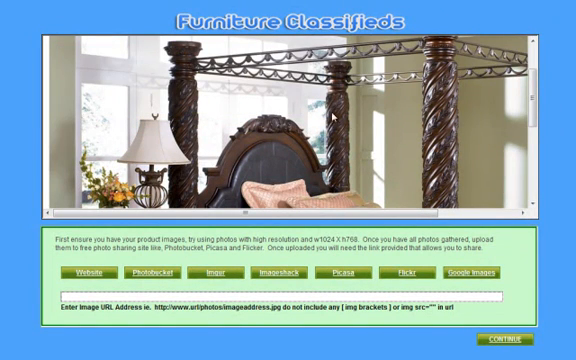
pyautogui.rightClick(130, 93)
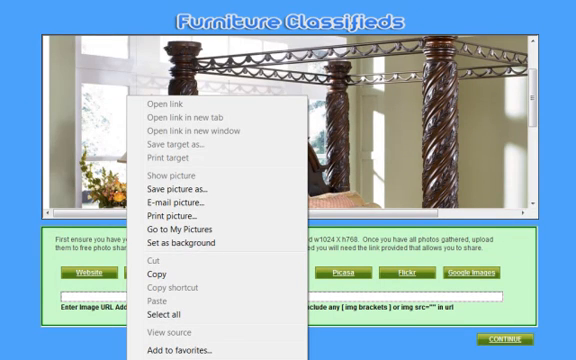
pyautogui.click(172, 358)
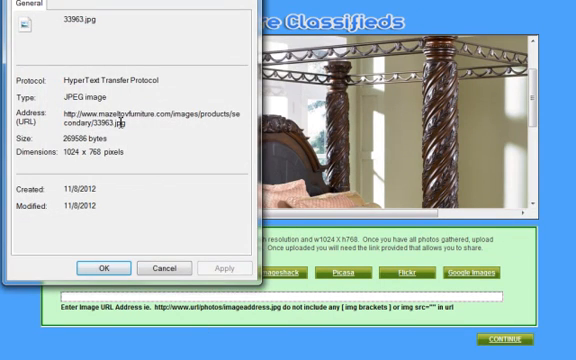
# - Copy the photo's web address ending in 33963.jpg and close the properties
pyautogui.moveTo(121, 123); pyautogui.dragTo(63, 114)
pyautogui.rightClick(68, 118)
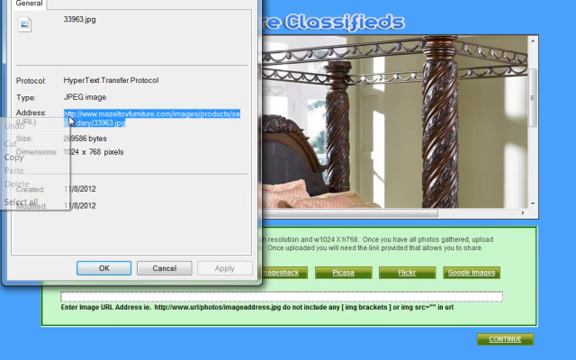
pyautogui.click(22, 157)
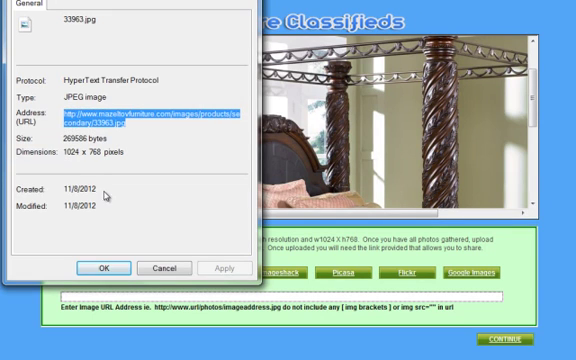
pyautogui.click(118, 268)
# - Paste the canopy bed photo address as the ad image URL and continue to the QR link step
pyautogui.rightClick(105, 297)
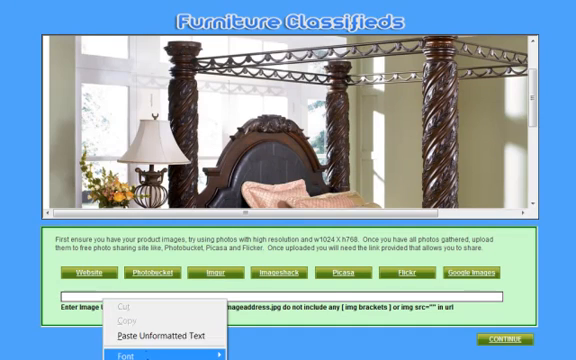
pyautogui.click(160, 336)
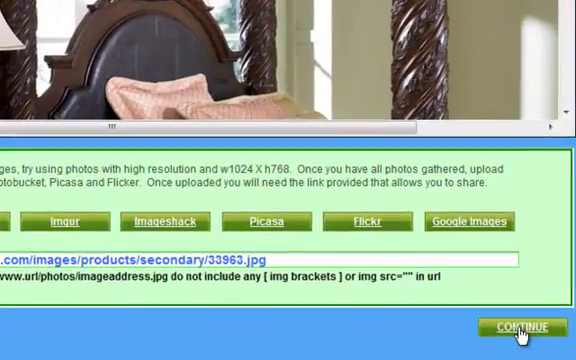
pyautogui.click(522, 328)
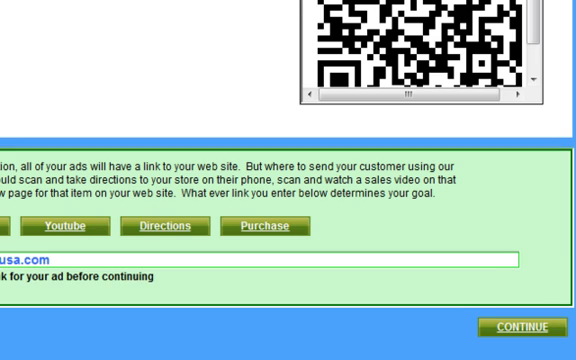
# - Select the ad's website link for the QR code and continue to the posting page
pyautogui.tripleClick(5, 259)
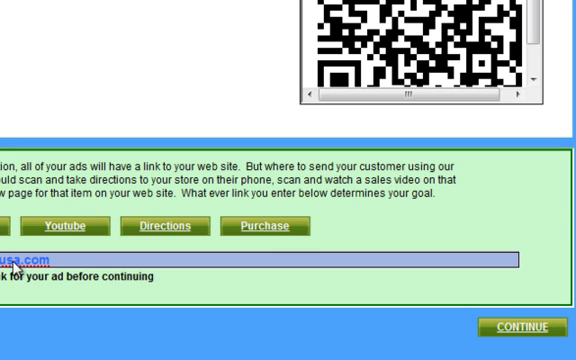
pyautogui.click(524, 327)
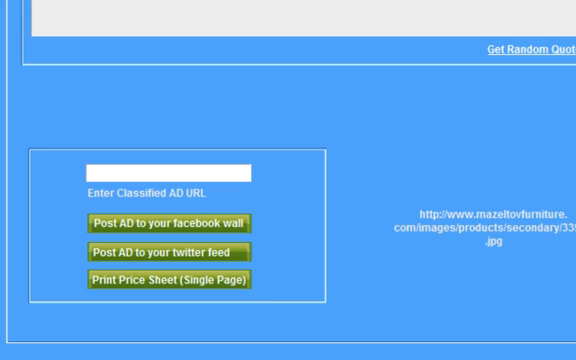
pyautogui.scroll(5, 288, 180)
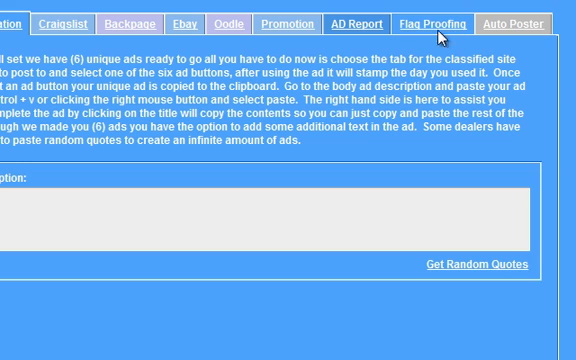
# - Start a Phoenix Craigslist posting under for sale, furniture - by dealer
pyautogui.click(63, 25)
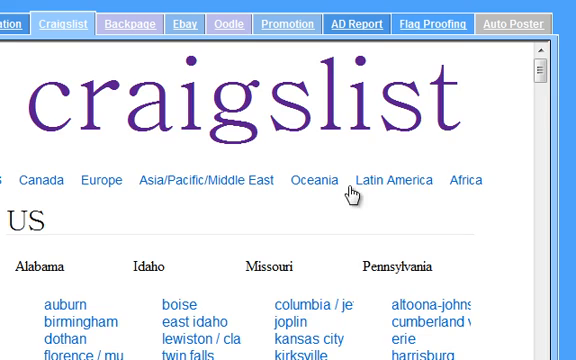
pyautogui.moveTo(540, 70)
pyautogui.mouseDown()
pyautogui.moveTo(543, 105)
pyautogui.moveTo(543, 100)
pyautogui.mouseUp()
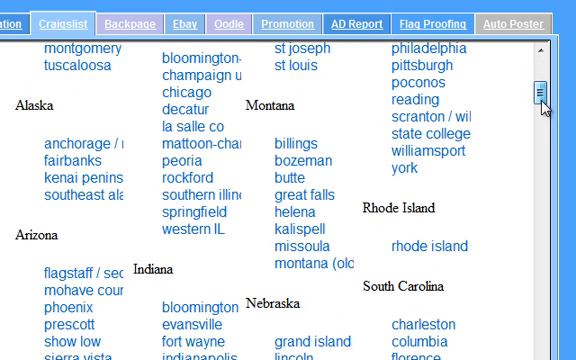
pyautogui.click(78, 310)
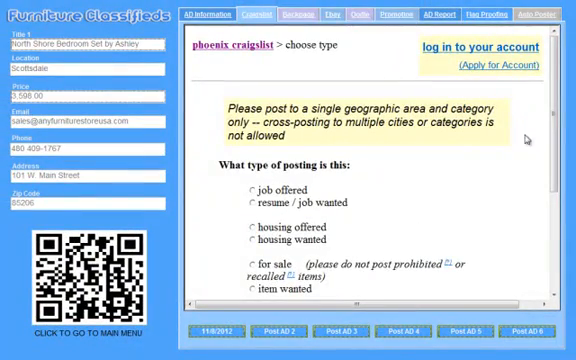
pyautogui.moveTo(553, 109); pyautogui.dragTo(553, 160)
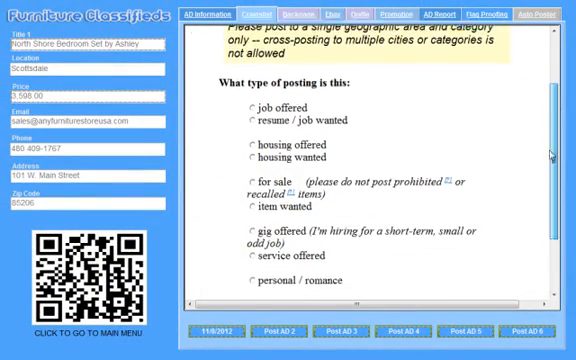
pyautogui.click(254, 161)
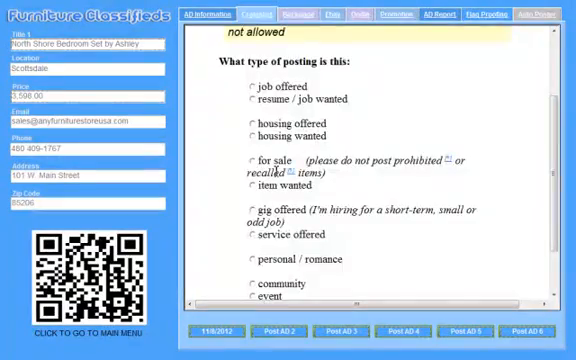
pyautogui.scroll(-3, 313, 198)
pyautogui.scroll(-4, 313, 198)
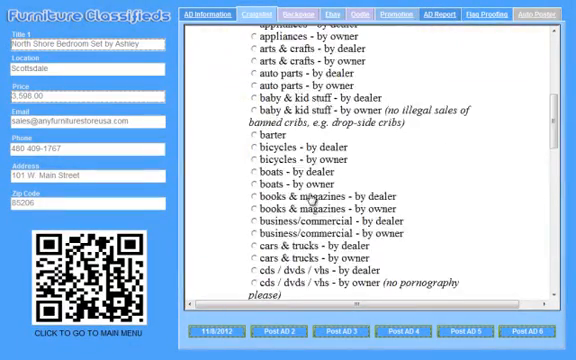
pyautogui.scroll(-3, 313, 198)
pyautogui.scroll(-3, 310, 195)
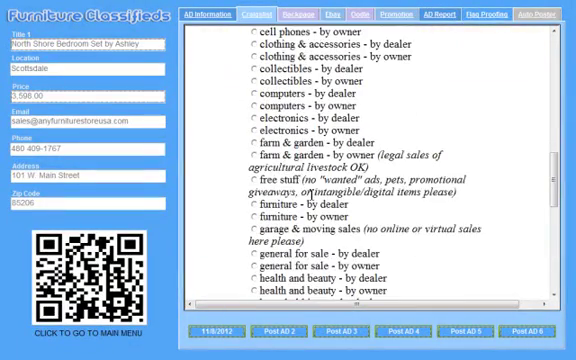
pyautogui.click(254, 204)
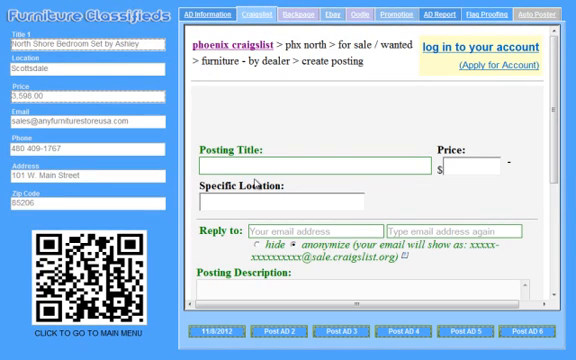
pyautogui.scroll(-1, 256, 181)
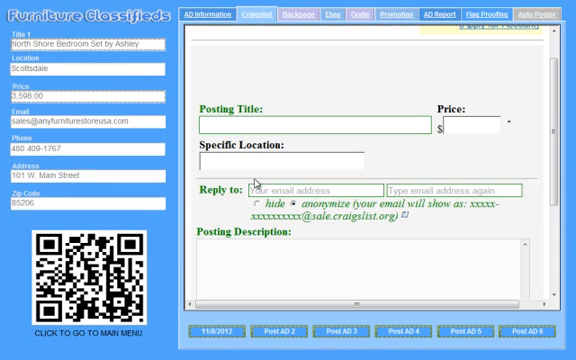
pyautogui.scroll(-1, 256, 183)
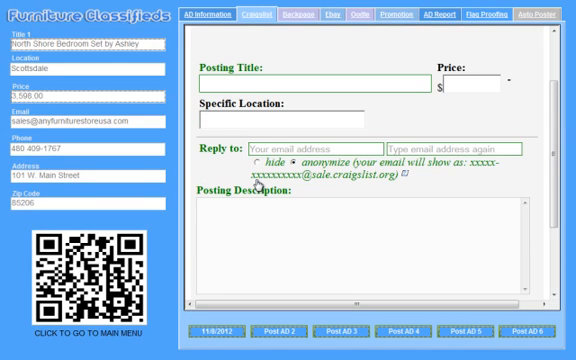
pyautogui.scroll(-1, 258, 184)
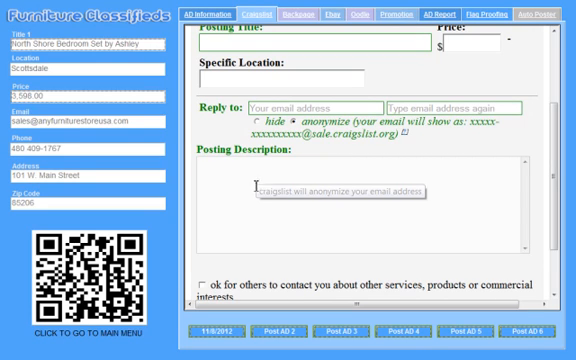
pyautogui.rightClick(207, 177)
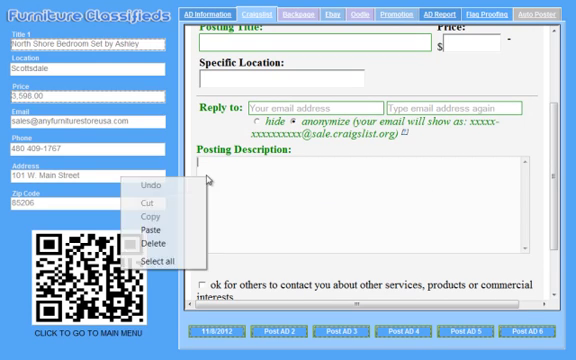
pyautogui.click(153, 229)
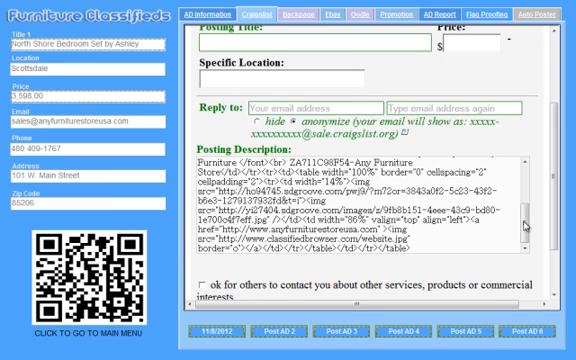
pyautogui.moveTo(525, 240); pyautogui.dragTo(525, 172)
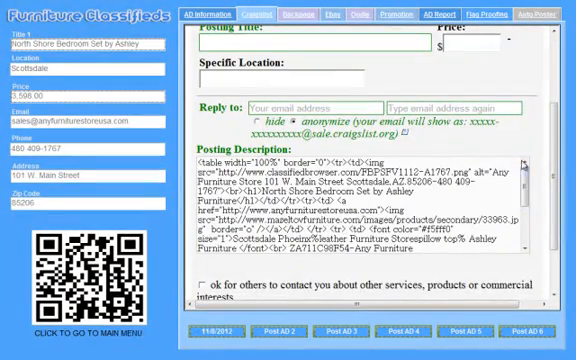
pyautogui.scroll(1, 519, 147)
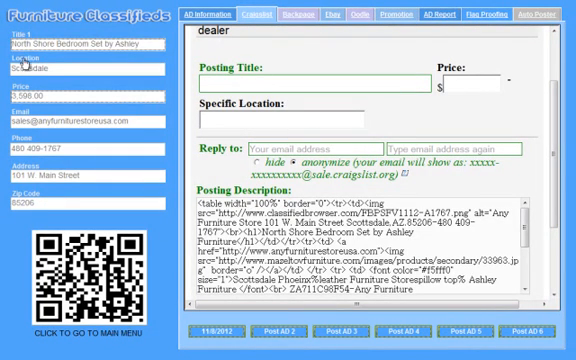
# - Paste the listing title Bedroom Set by Ashley Furniture and price 3,598 into the Craigslist form
pyautogui.tripleClick(20, 43)
pyautogui.hotkey('ctrl', 'c')
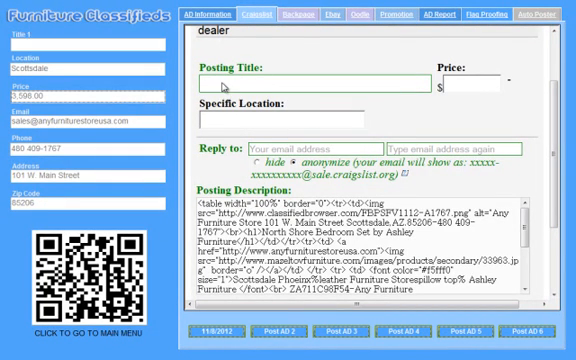
pyautogui.click(210, 85)
pyautogui.rightClick(210, 85)
pyautogui.click(168, 138)
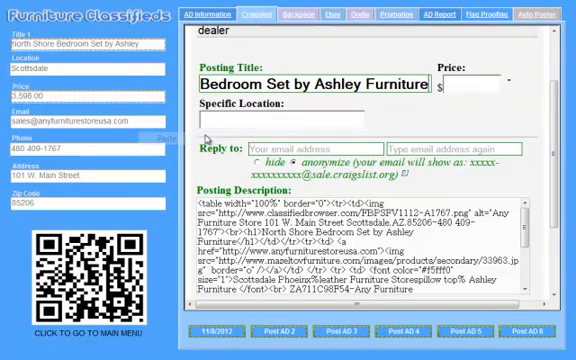
pyautogui.tripleClick(20, 96)
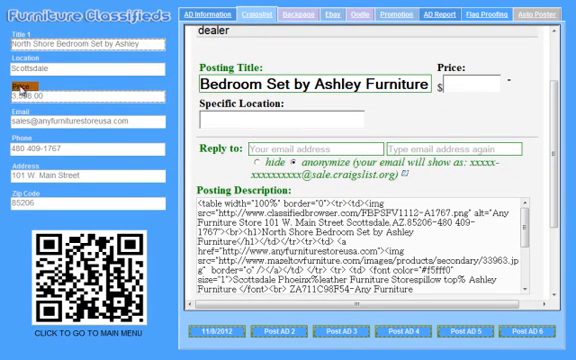
pyautogui.hotkey('ctrl', 'x')
pyautogui.rightClick(465, 83)
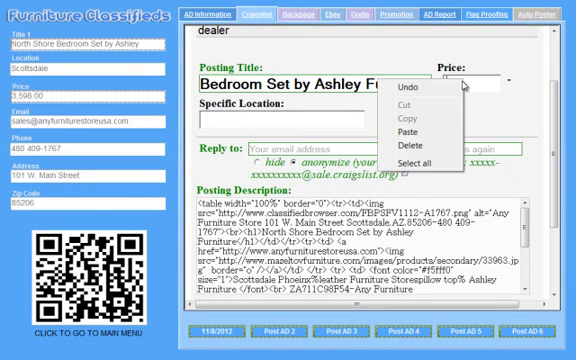
pyautogui.click(412, 130)
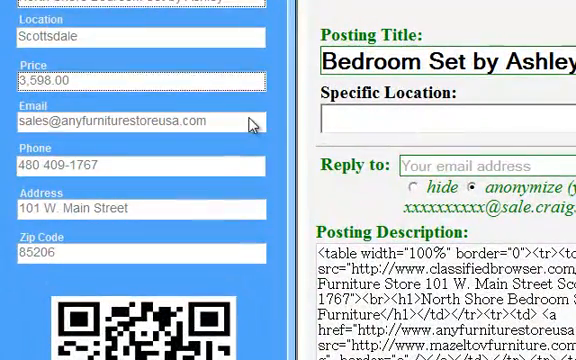
# - Paste Scottsdale into the specific location field
pyautogui.moveTo(62, 20); pyautogui.dragTo(40, 28)
pyautogui.click(360, 118)
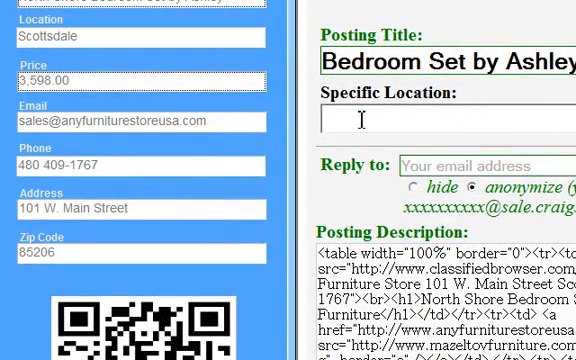
pyautogui.rightClick(330, 118)
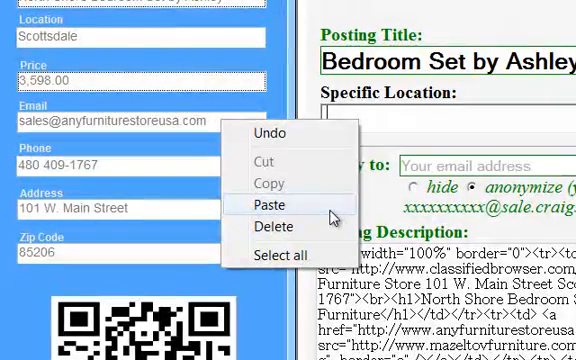
pyautogui.click(300, 205)
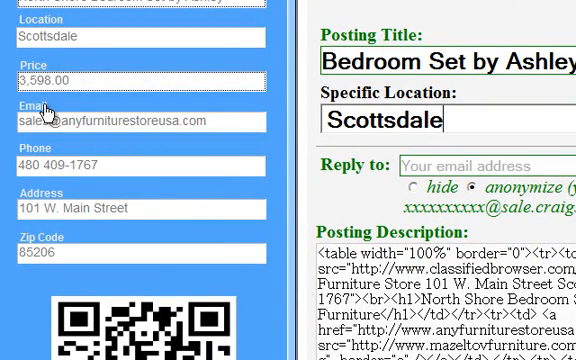
pyautogui.moveTo(32, 106)
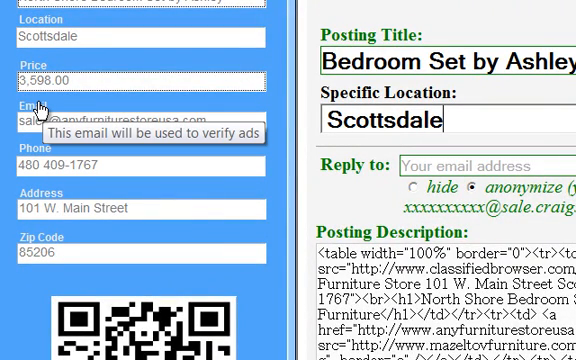
# - Paste the store email into both reply-to fields and set it to hide
pyautogui.tripleClick(41, 120)
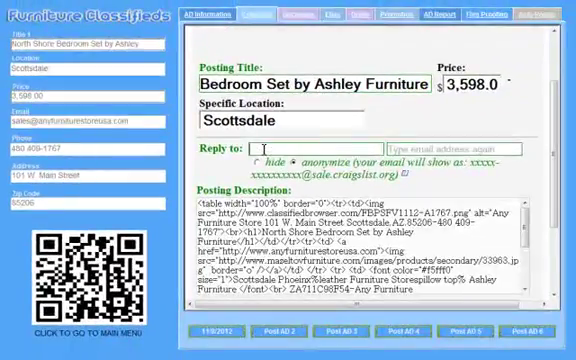
pyautogui.rightClick(265, 152)
pyautogui.click(210, 202)
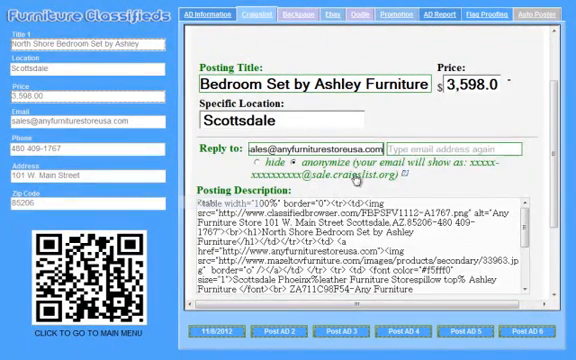
pyautogui.rightClick(395, 150)
pyautogui.click(367, 202)
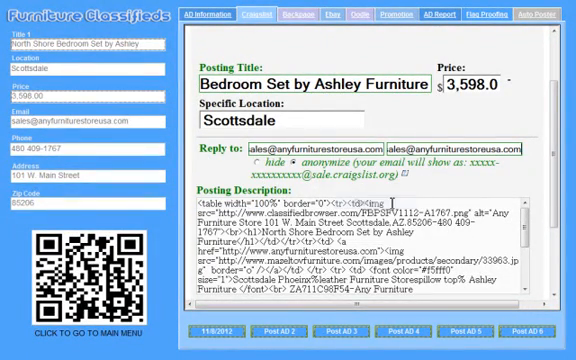
pyautogui.moveTo(293, 162)
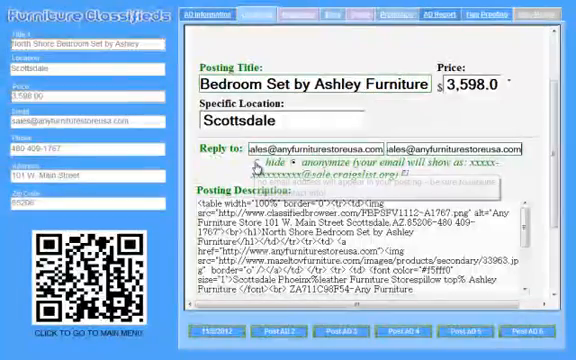
pyautogui.click(256, 162)
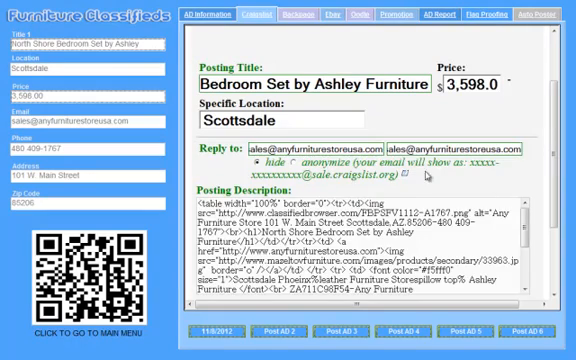
pyautogui.moveTo(557, 165); pyautogui.dragTo(557, 225)
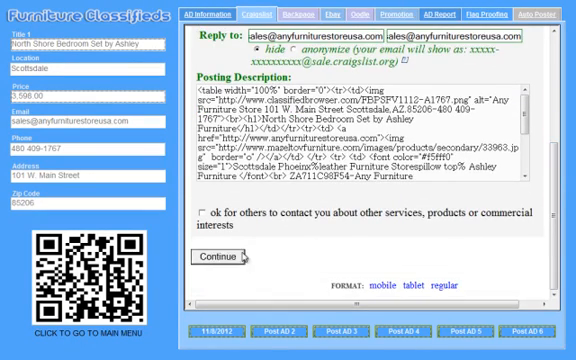
# - Continue past images, dismiss the security warning, and submit the ad for email verification
pyautogui.click(218, 257)
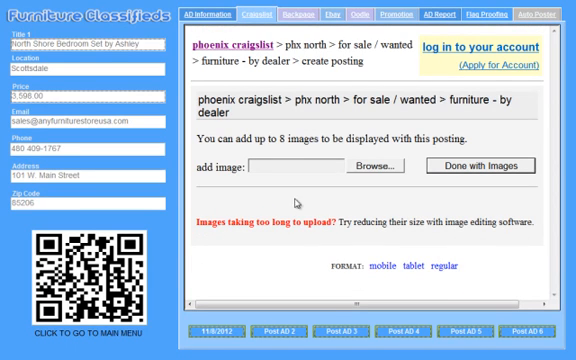
pyautogui.click(470, 168)
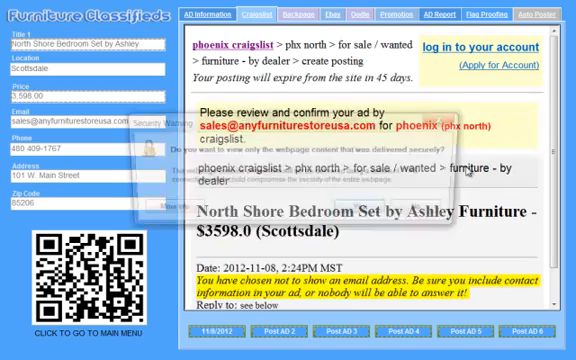
pyautogui.click(430, 209)
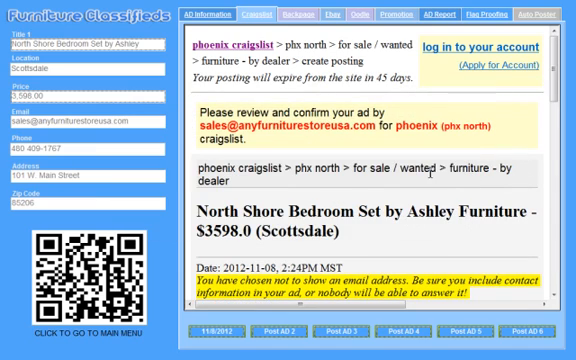
pyautogui.moveTo(555, 72); pyautogui.dragTo(557, 240)
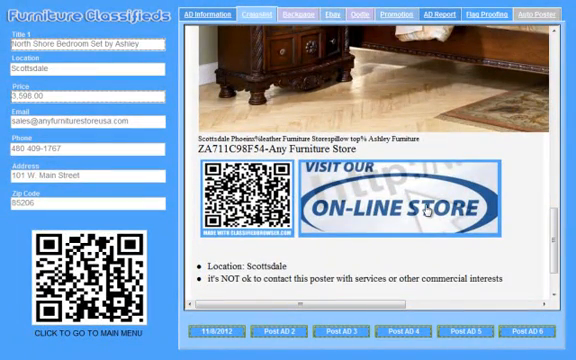
pyautogui.moveTo(553, 255)
pyautogui.mouseDown()
pyautogui.moveTo(553, 272)
pyautogui.moveTo(553, 105)
pyautogui.moveTo(539, 91)
pyautogui.moveTo(553, 295)
pyautogui.mouseUp()
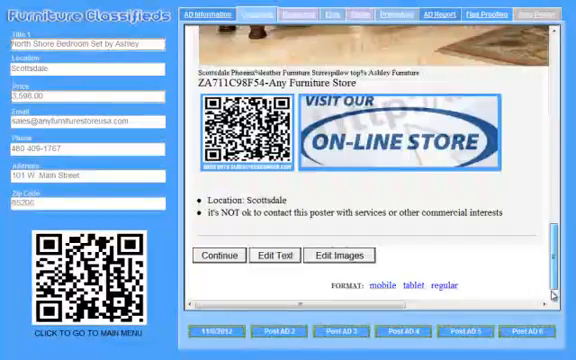
pyautogui.click(220, 255)
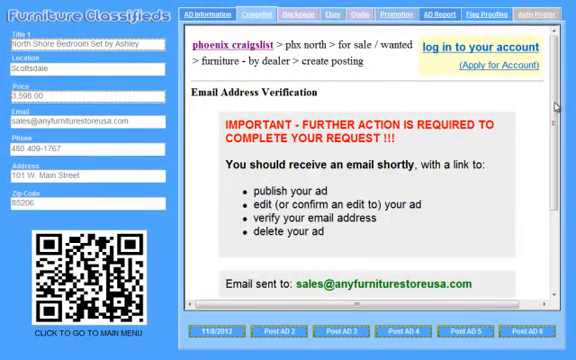
pyautogui.moveTo(554, 100)
pyautogui.mouseDown()
pyautogui.moveTo(558, 190)
pyautogui.moveTo(544, 100)
pyautogui.mouseUp()
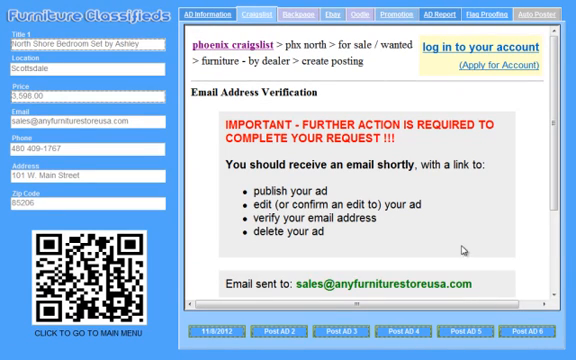
# - Return to the AD Information page to reach the price sheet option
pyautogui.click(207, 15)
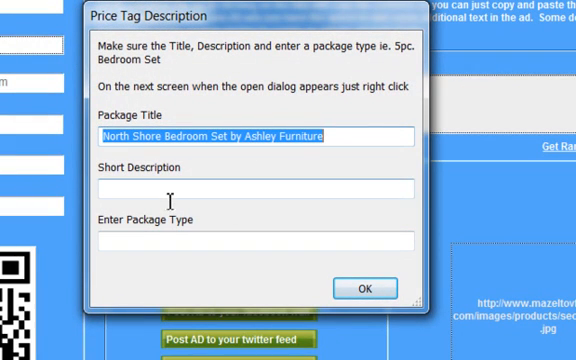
# - Fill package type Bedroom Group and short description 5pc. Queen Poster Bed, then confirm the price tag
pyautogui.click(161, 191)
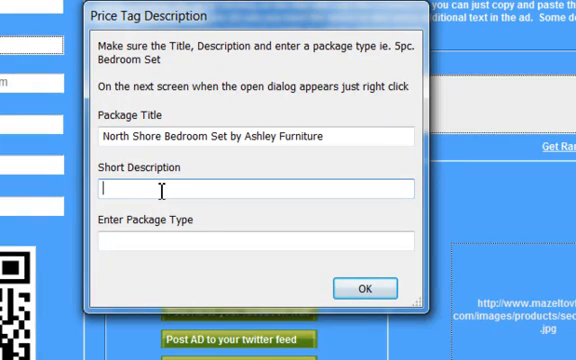
pyautogui.write('5')
pyautogui.write('pc. B')
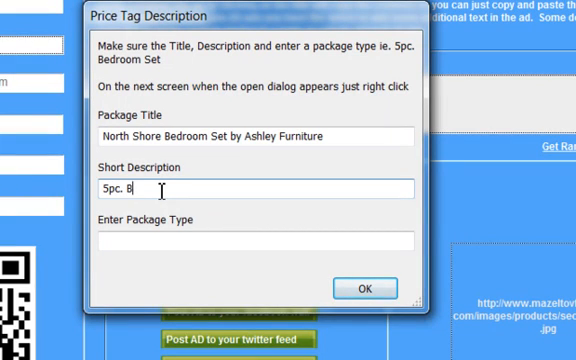
pyautogui.write('edroom Se')
pyautogui.write('t')
pyautogui.click(189, 242)
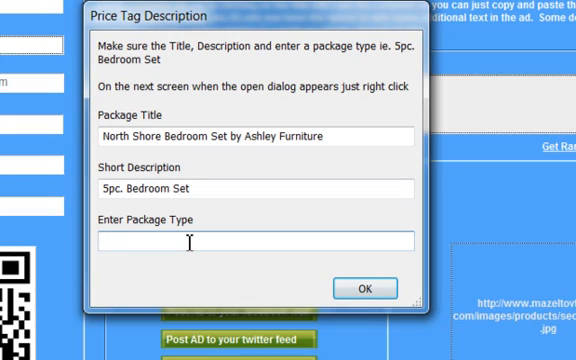
pyautogui.write('Bed')
pyautogui.write('room ')
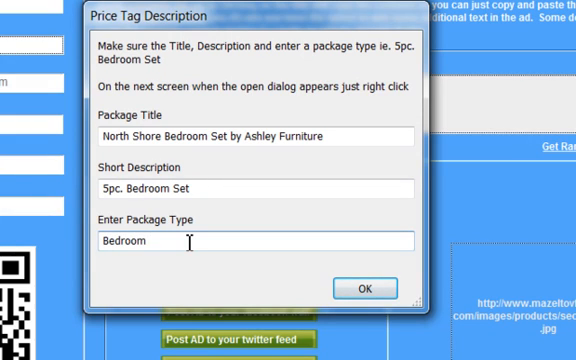
pyautogui.write('Group')
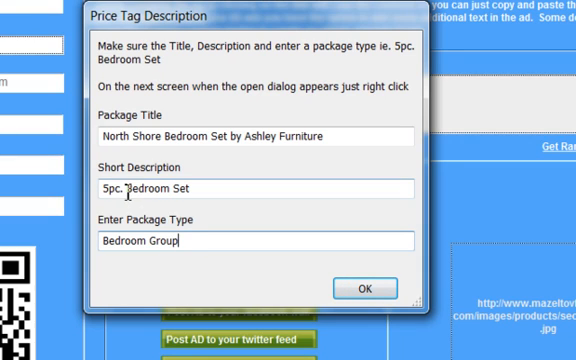
pyautogui.moveTo(126, 188); pyautogui.dragTo(203, 188)
pyautogui.press('BackSpace')
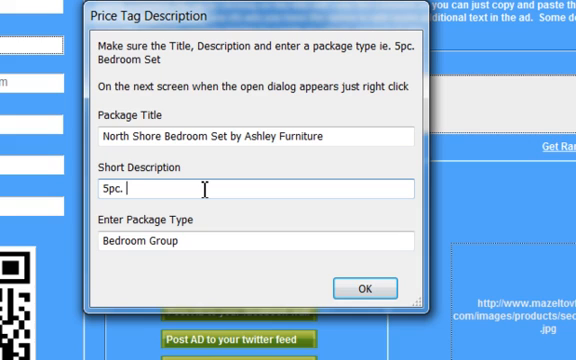
pyautogui.write('Qu')
pyautogui.write('een ')
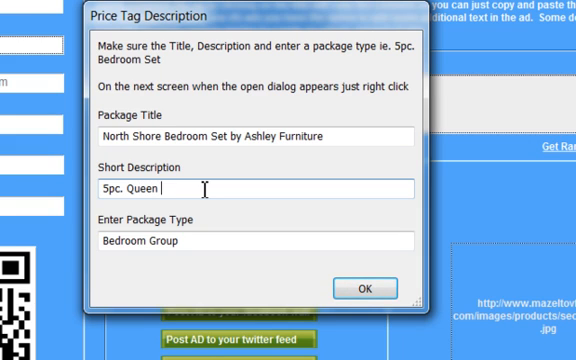
pyautogui.write('Pos')
pyautogui.write('ter ')
pyautogui.write('Bed')
pyautogui.click(365, 288)
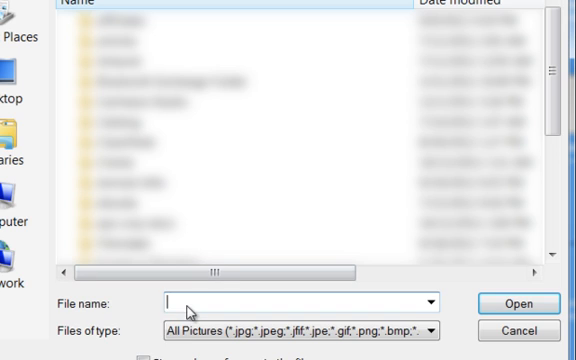
# - Paste the product image URL as the file name and load the picture
pyautogui.hotkey('ctrl', 'v')
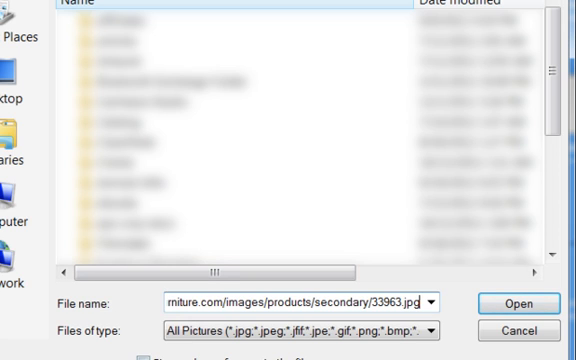
pyautogui.click(518, 303)
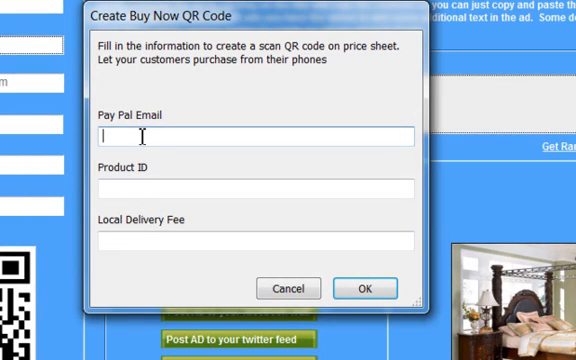
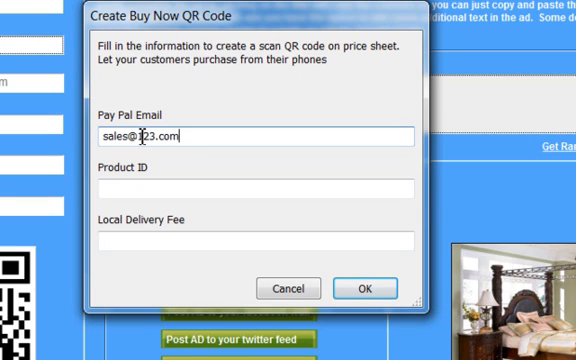
pyautogui.click(154, 192)
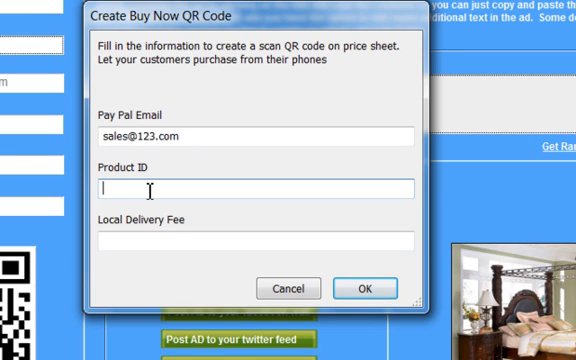
pyautogui.write('B')
pyautogui.write('600')
pyautogui.write('-89')
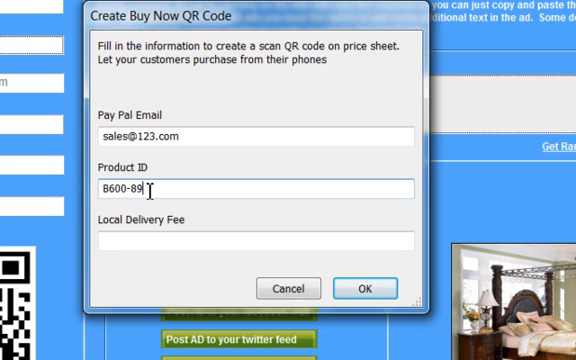
pyautogui.click(162, 240)
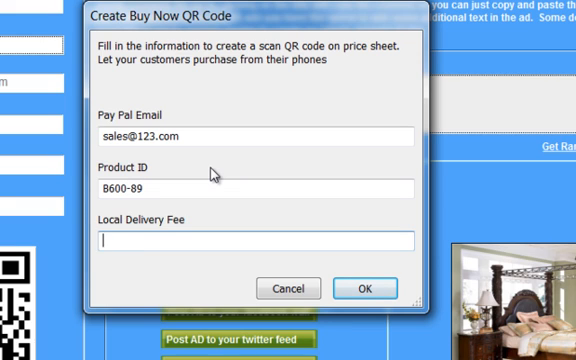
pyautogui.write('100.00')
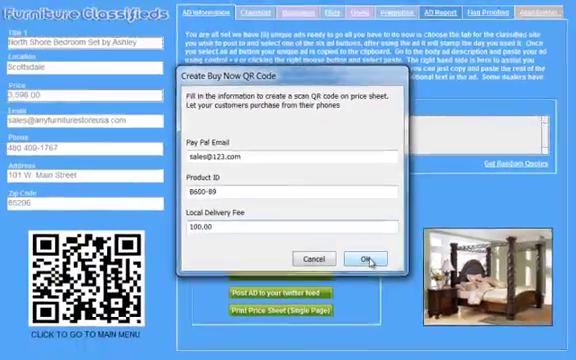
pyautogui.click(369, 283)
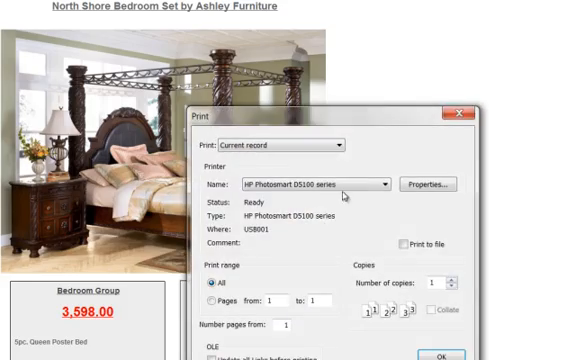
# - Move the Print dialog aside, cancel printing the price sheet and continue past the alert
pyautogui.moveTo(325, 120); pyautogui.dragTo(388, 62)
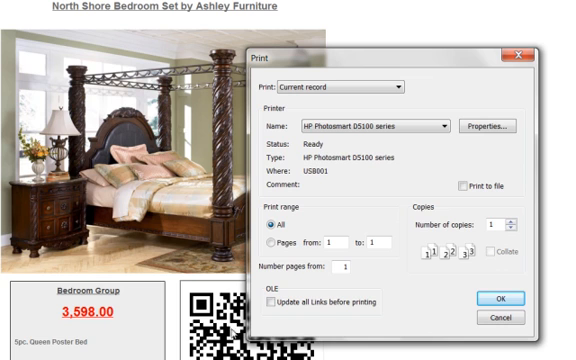
pyautogui.click(498, 318)
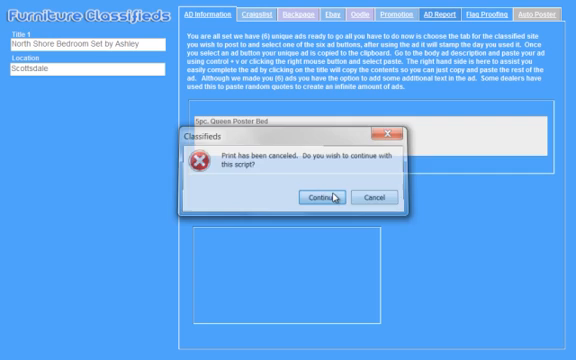
pyautogui.click(332, 195)
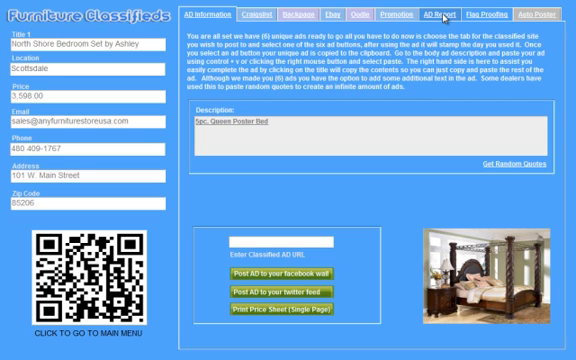
# - Show the AD Report listing the North Shore Bedroom Set at 3,598.00, renewable 11/11/2012
pyautogui.click(442, 18)
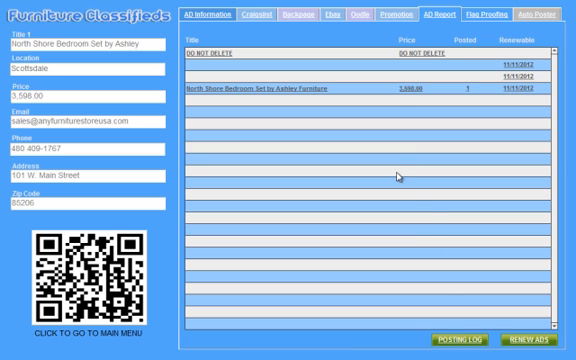
# - Switch to the Flag Proofing page with its image area and steps
pyautogui.click(482, 17)
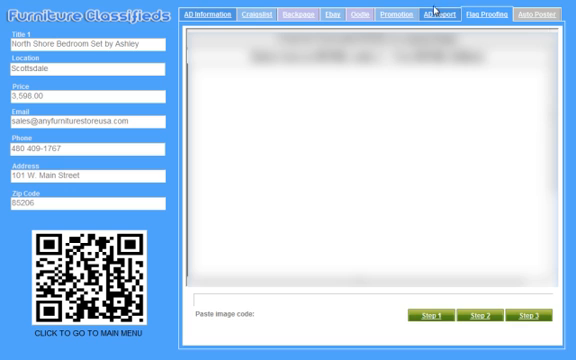
# - Return to the AD Information view showing the 5pc. Queen Poster Bed ad
pyautogui.click(203, 16)
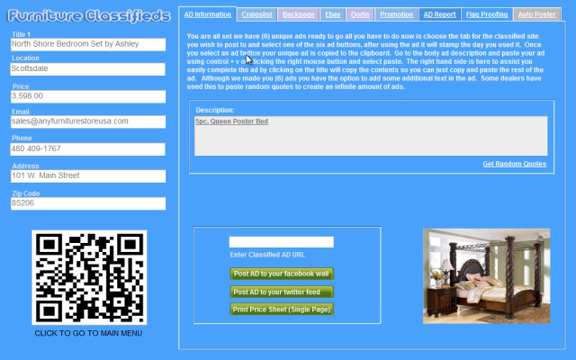